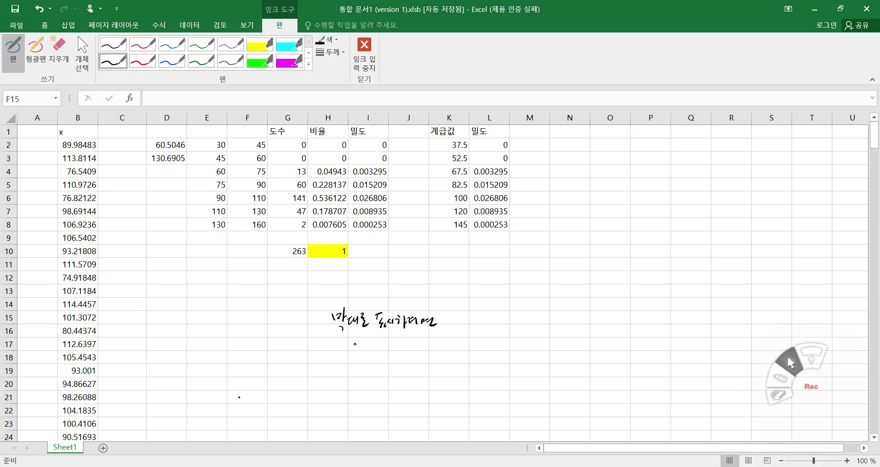
Handwrite a second ink line ending in "가능." around row 17, beneath the existing handwritten note
{"action": "left_click_drag", "start_coordinate": [352, 345], "coordinate": [362, 349]}
{"action": "left_click_drag", "start_coordinate": [365, 343], "coordinate": [366, 349]}
{"action": "left_click_drag", "start_coordinate": [364, 348], "coordinate": [405, 348]}
{"action": "left_click_drag", "start_coordinate": [394, 345], "coordinate": [417, 353]}
{"action": "left_click_drag", "start_coordinate": [414, 353], "coordinate": [449, 350]}
{"action": "left_click_drag", "start_coordinate": [448, 351], "coordinate": [456, 352]}
{"action": "left_click_drag", "start_coordinate": [452, 352], "coordinate": [452, 352]}
{"action": "left_click", "coordinate": [458, 353]}
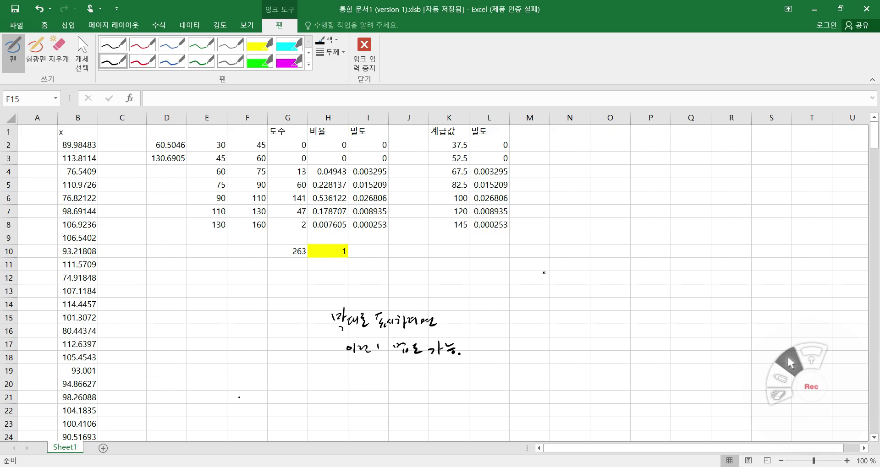
Draw a horizontal ink axis below row 11 from column M, mark 30 and 45, and circle the 30–45 and 45–60 classes
{"action": "left_click_drag", "start_coordinate": [519, 268], "coordinate": [729, 270]}
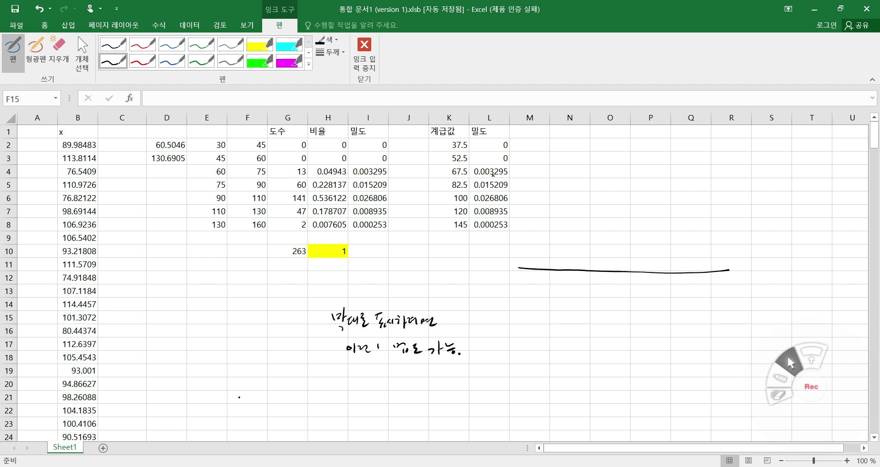
{"action": "mouse_move", "coordinate": [443, 147]}
{"action": "left_mouse_down"}
{"action": "mouse_move", "coordinate": [455, 139]}
{"action": "mouse_move", "coordinate": [532, 148]}
{"action": "mouse_move", "coordinate": [522, 150]}
{"action": "left_mouse_up"}
{"action": "left_click_drag", "start_coordinate": [442, 148], "coordinate": [517, 153]}
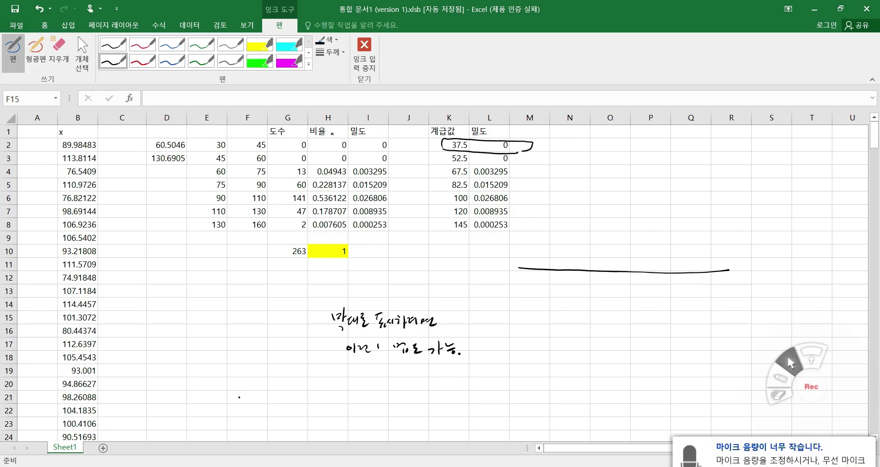
{"action": "mouse_move", "coordinate": [212, 151]}
{"action": "left_mouse_down"}
{"action": "mouse_move", "coordinate": [218, 138]}
{"action": "mouse_move", "coordinate": [272, 146]}
{"action": "mouse_move", "coordinate": [189, 155]}
{"action": "left_mouse_up"}
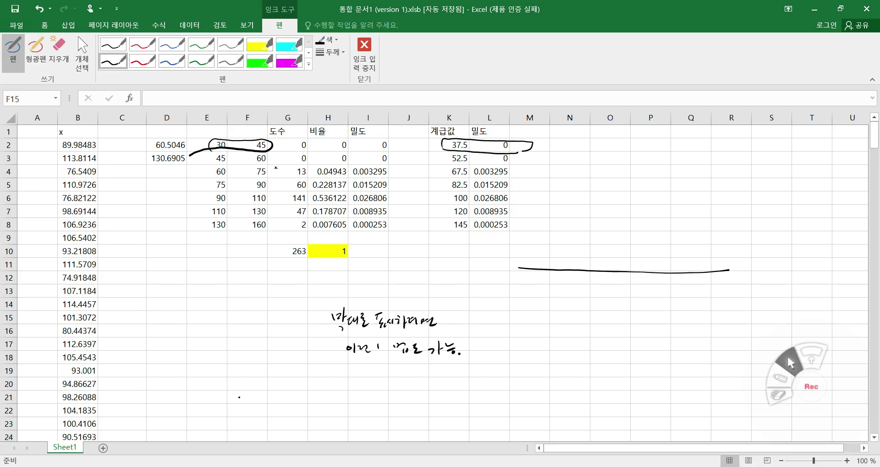
{"action": "mouse_move", "coordinate": [539, 285]}
{"action": "left_mouse_down"}
{"action": "mouse_move", "coordinate": [540, 293]}
{"action": "mouse_move", "coordinate": [580, 276]}
{"action": "mouse_move", "coordinate": [580, 292]}
{"action": "mouse_move", "coordinate": [586, 284]}
{"action": "mouse_move", "coordinate": [567, 271]}
{"action": "mouse_move", "coordinate": [575, 270]}
{"action": "left_mouse_up"}
{"action": "mouse_move", "coordinate": [211, 152]}
{"action": "left_mouse_down"}
{"action": "mouse_move", "coordinate": [224, 163]}
{"action": "mouse_move", "coordinate": [224, 149]}
{"action": "mouse_move", "coordinate": [212, 153]}
{"action": "mouse_move", "coordinate": [255, 152]}
{"action": "mouse_move", "coordinate": [270, 161]}
{"action": "mouse_move", "coordinate": [267, 149]}
{"action": "mouse_move", "coordinate": [255, 150]}
{"action": "left_mouse_up"}
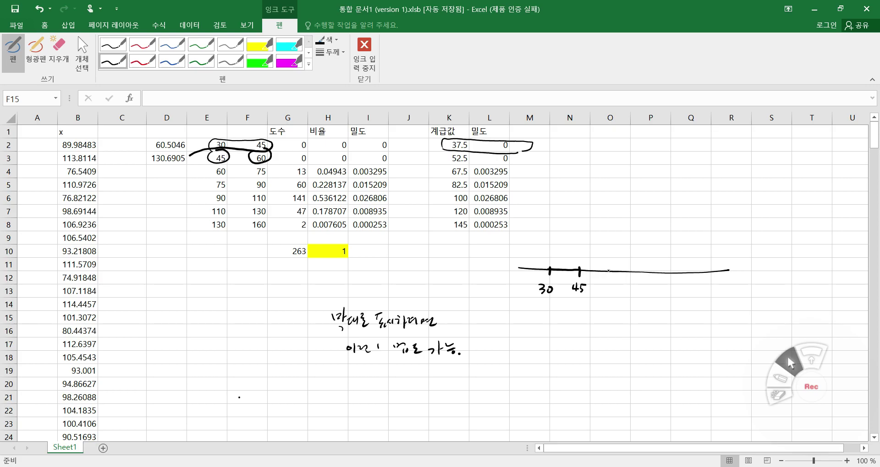
Mark 60 and 75 on the ink axis, underline the 60–75 class and its density, and dot the bar height above both marks
{"action": "mouse_move", "coordinate": [610, 268]}
{"action": "left_mouse_down"}
{"action": "mouse_move", "coordinate": [606, 291]}
{"action": "mouse_move", "coordinate": [613, 290]}
{"action": "mouse_move", "coordinate": [598, 271]}
{"action": "mouse_move", "coordinate": [606, 272]}
{"action": "left_mouse_up"}
{"action": "left_click_drag", "start_coordinate": [210, 176], "coordinate": [268, 177]}
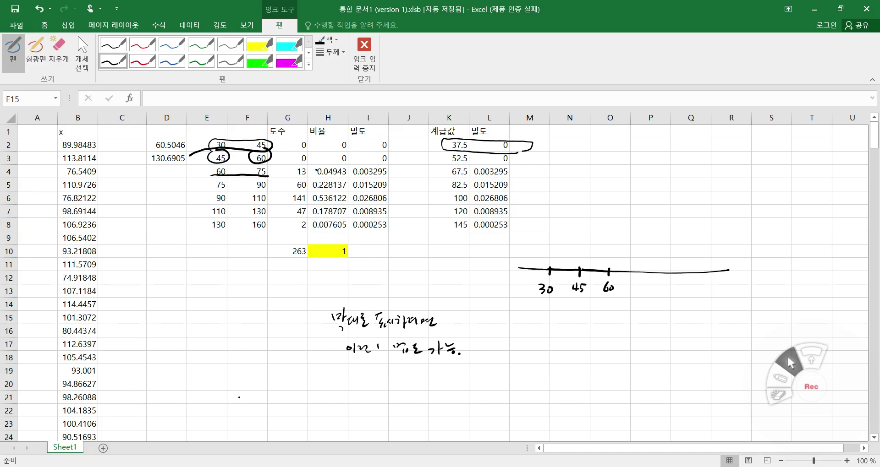
{"action": "left_click_drag", "start_coordinate": [475, 179], "coordinate": [505, 179]}
{"action": "left_click_drag", "start_coordinate": [607, 260], "coordinate": [611, 260]}
{"action": "key", "text": "ctrl+z"}
{"action": "left_click", "coordinate": [609, 259]}
{"action": "mouse_move", "coordinate": [633, 270]}
{"action": "left_mouse_down"}
{"action": "mouse_move", "coordinate": [635, 289]}
{"action": "mouse_move", "coordinate": [647, 282]}
{"action": "mouse_move", "coordinate": [636, 281]}
{"action": "mouse_move", "coordinate": [634, 293]}
{"action": "left_mouse_up"}
{"action": "left_click", "coordinate": [633, 256]}
{"action": "left_click", "coordinate": [609, 257]}
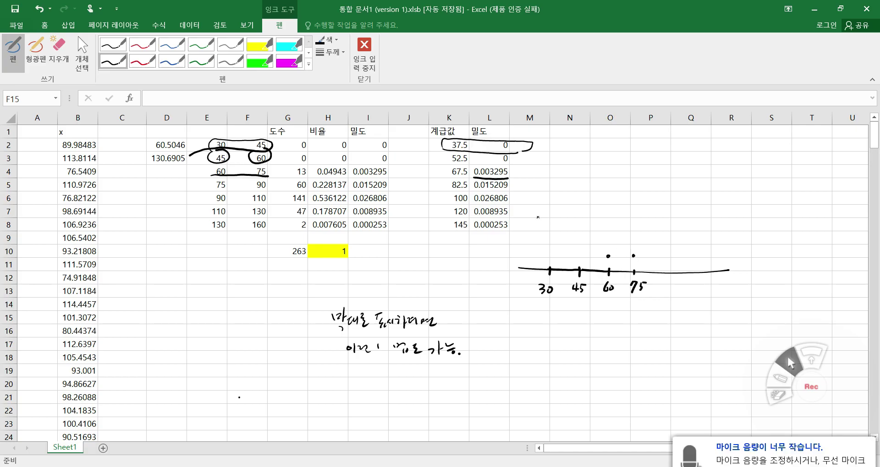
Underline the 75–90 and 90–110 classes with their densities, mark 90 and 110 on the axis, and dot the bar heights
{"action": "left_click_drag", "start_coordinate": [213, 192], "coordinate": [275, 189]}
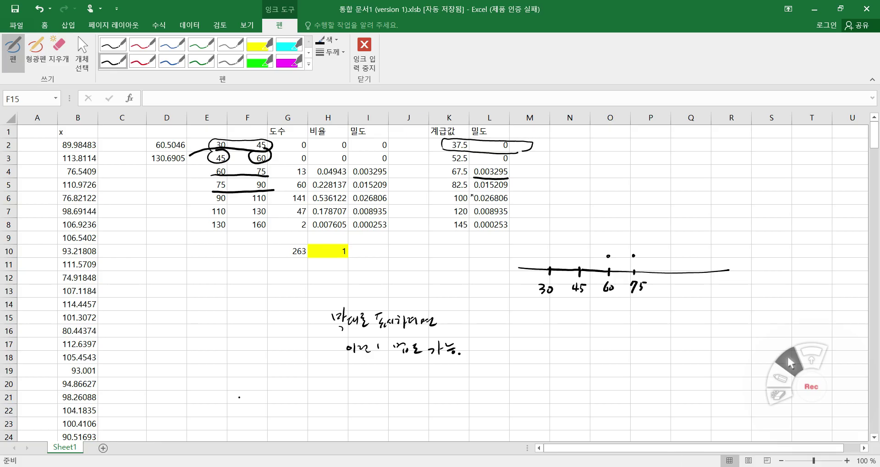
{"action": "left_click_drag", "start_coordinate": [473, 193], "coordinate": [507, 193]}
{"action": "mouse_move", "coordinate": [668, 270]}
{"action": "left_mouse_down"}
{"action": "mouse_move", "coordinate": [669, 287]}
{"action": "mouse_move", "coordinate": [677, 285]}
{"action": "left_mouse_up"}
{"action": "left_click_drag", "start_coordinate": [214, 207], "coordinate": [266, 201]}
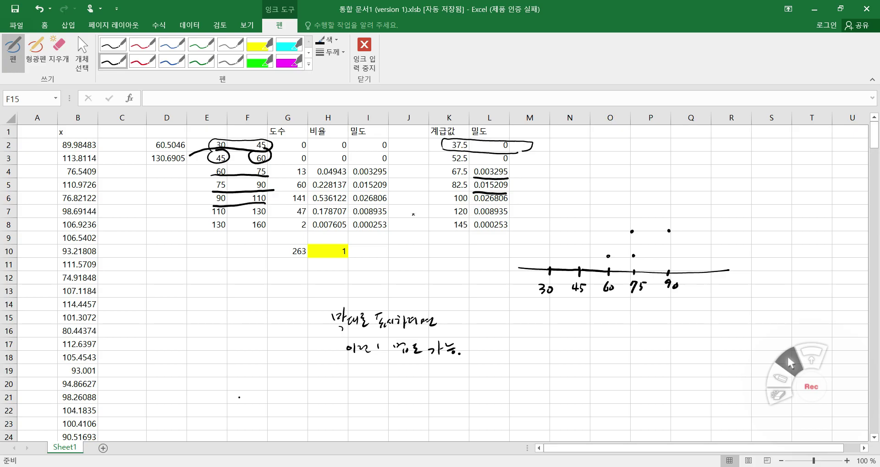
{"action": "left_click_drag", "start_coordinate": [485, 209], "coordinate": [503, 206]}
{"action": "mouse_move", "coordinate": [711, 268]}
{"action": "left_mouse_down"}
{"action": "mouse_move", "coordinate": [704, 290]}
{"action": "mouse_move", "coordinate": [719, 288]}
{"action": "left_mouse_up"}
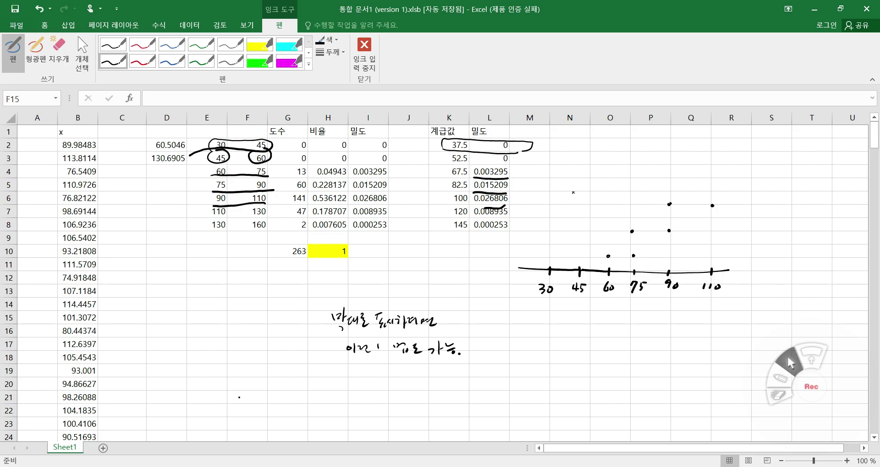
Underline the 110–130 and 130–160 classes with their densities, extend the axis to marks 130 and 160, and dot the bar heights
{"action": "left_click_drag", "start_coordinate": [210, 219], "coordinate": [274, 218]}
{"action": "left_click_drag", "start_coordinate": [484, 217], "coordinate": [507, 219]}
{"action": "left_click_drag", "start_coordinate": [722, 270], "coordinate": [764, 275]}
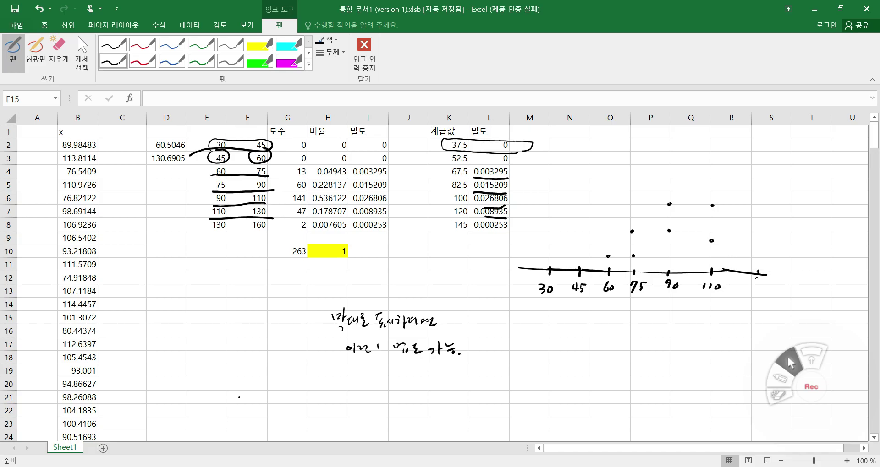
{"action": "left_click_drag", "start_coordinate": [755, 282], "coordinate": [765, 287]}
{"action": "left_click", "coordinate": [759, 241]}
{"action": "left_click_drag", "start_coordinate": [207, 233], "coordinate": [274, 230]}
{"action": "left_click_drag", "start_coordinate": [477, 231], "coordinate": [502, 234]}
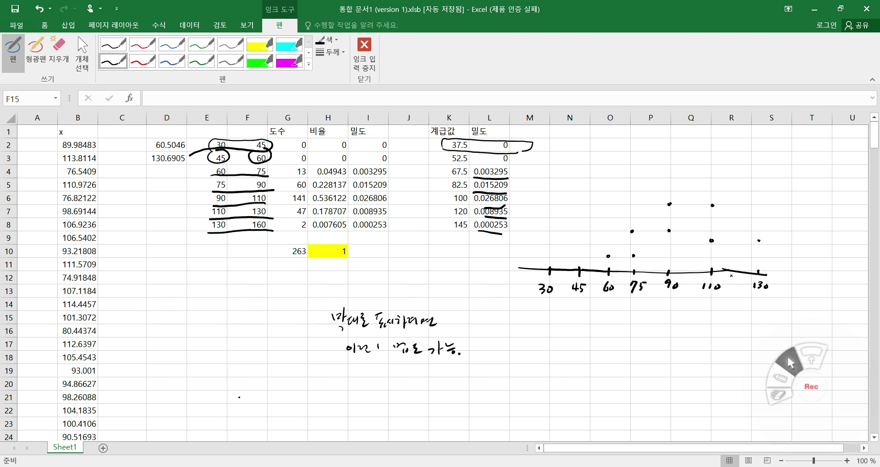
{"action": "mouse_move", "coordinate": [764, 275]}
{"action": "left_mouse_down"}
{"action": "mouse_move", "coordinate": [822, 274]}
{"action": "mouse_move", "coordinate": [813, 287]}
{"action": "mouse_move", "coordinate": [821, 291]}
{"action": "left_mouse_up"}
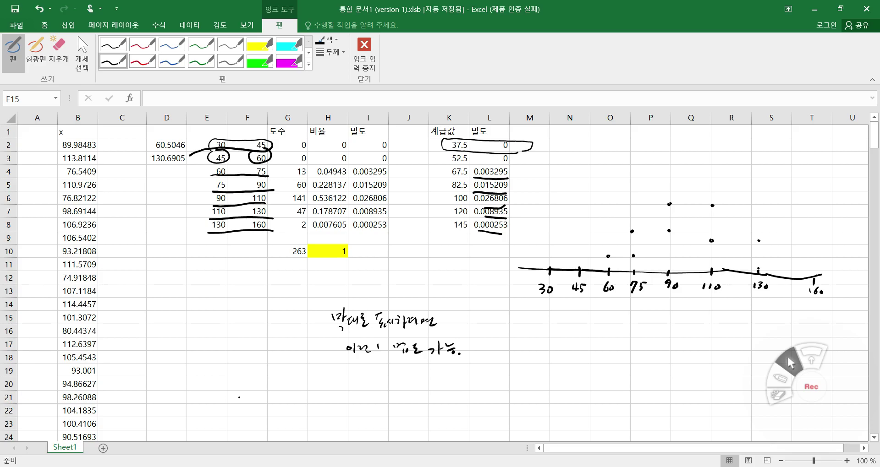
{"action": "left_click", "coordinate": [814, 271]}
Connect the dots with ink lines to outline the histogram bars along the axis from 60 to 160
{"action": "mouse_move", "coordinate": [563, 269]}
{"action": "left_mouse_down"}
{"action": "mouse_move", "coordinate": [609, 271]}
{"action": "mouse_move", "coordinate": [609, 256]}
{"action": "mouse_move", "coordinate": [635, 257]}
{"action": "mouse_move", "coordinate": [631, 272]}
{"action": "left_mouse_up"}
{"action": "left_click_drag", "start_coordinate": [633, 232], "coordinate": [670, 234]}
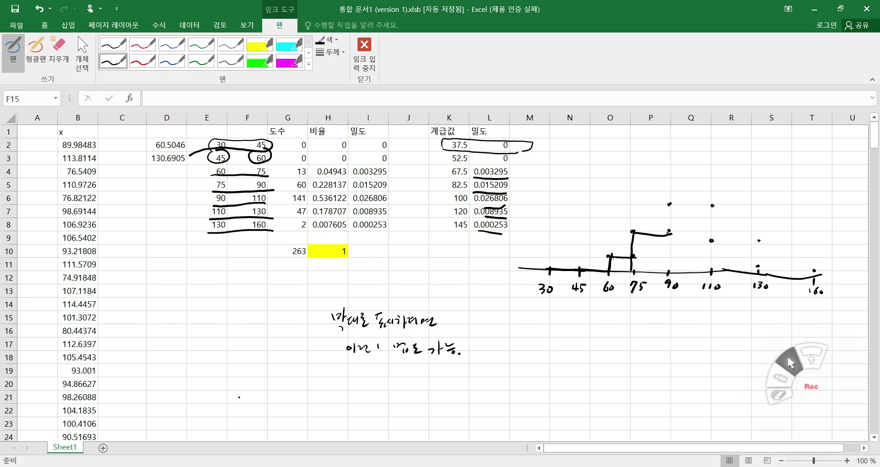
{"action": "left_click_drag", "start_coordinate": [670, 205], "coordinate": [668, 271]}
{"action": "mouse_move", "coordinate": [669, 205]}
{"action": "left_mouse_down"}
{"action": "mouse_move", "coordinate": [715, 204]}
{"action": "mouse_move", "coordinate": [710, 269]}
{"action": "left_mouse_up"}
{"action": "mouse_move", "coordinate": [713, 240]}
{"action": "left_mouse_down"}
{"action": "mouse_move", "coordinate": [759, 239]}
{"action": "mouse_move", "coordinate": [757, 267]}
{"action": "mouse_move", "coordinate": [809, 270]}
{"action": "left_mouse_up"}
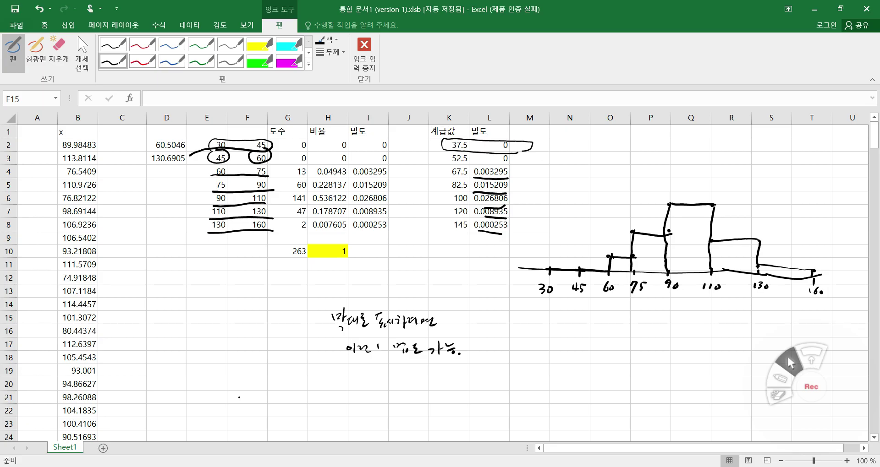
Handwrite "이렇게." and "즉, 점들을 표시할 수 있어야 OK?" in ink below the sketched histogram
{"action": "left_click_drag", "start_coordinate": [539, 331], "coordinate": [572, 332]}
{"action": "mouse_move", "coordinate": [498, 357]}
{"action": "left_mouse_down"}
{"action": "mouse_move", "coordinate": [514, 383]}
{"action": "mouse_move", "coordinate": [532, 365]}
{"action": "left_mouse_up"}
{"action": "mouse_move", "coordinate": [537, 362]}
{"action": "left_mouse_down"}
{"action": "mouse_move", "coordinate": [551, 379]}
{"action": "mouse_move", "coordinate": [559, 364]}
{"action": "mouse_move", "coordinate": [565, 376]}
{"action": "mouse_move", "coordinate": [590, 360]}
{"action": "mouse_move", "coordinate": [592, 370]}
{"action": "mouse_move", "coordinate": [621, 377]}
{"action": "left_mouse_up"}
{"action": "left_click_drag", "start_coordinate": [631, 358], "coordinate": [636, 365]}
{"action": "mouse_move", "coordinate": [625, 369]}
{"action": "left_mouse_down"}
{"action": "mouse_move", "coordinate": [638, 368]}
{"action": "mouse_move", "coordinate": [620, 394]}
{"action": "left_mouse_up"}
{"action": "left_click_drag", "start_coordinate": [614, 393], "coordinate": [635, 392]}
{"action": "left_click_drag", "start_coordinate": [638, 386], "coordinate": [647, 397]}
{"action": "left_click_drag", "start_coordinate": [647, 391], "coordinate": [652, 390]}
{"action": "left_click_drag", "start_coordinate": [648, 393], "coordinate": [651, 393]}
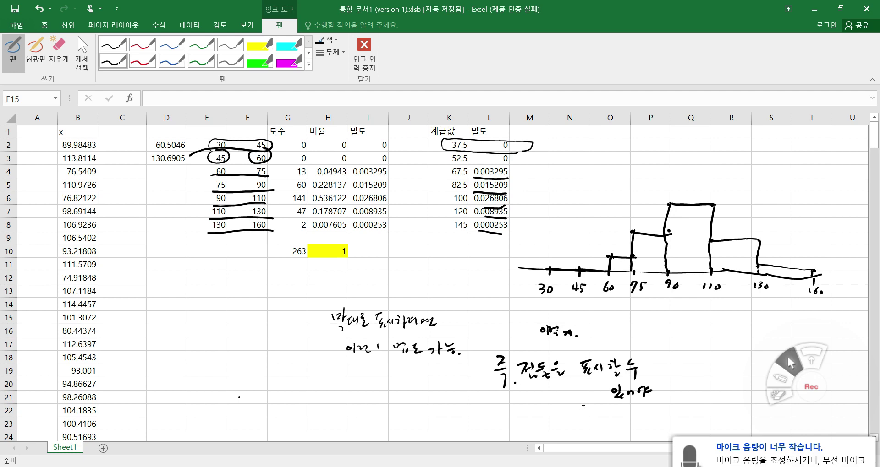
{"action": "left_click_drag", "start_coordinate": [596, 408], "coordinate": [622, 415]}
{"action": "left_click", "coordinate": [622, 420]}
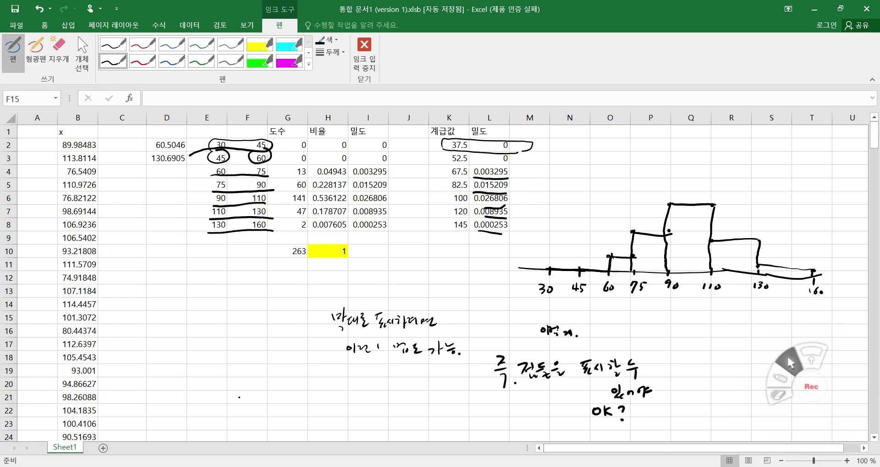
Enter the heading "점들 표시" in cell N1
{"action": "left_click", "coordinate": [804, 387]}
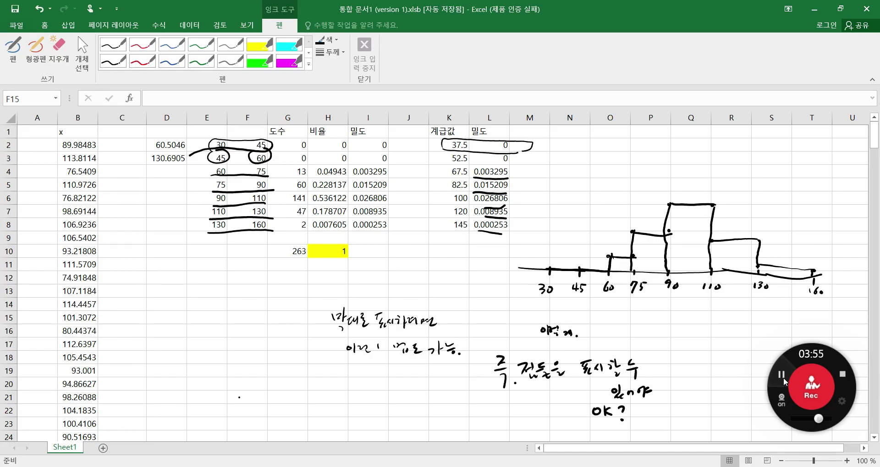
{"action": "left_click", "coordinate": [580, 132]}
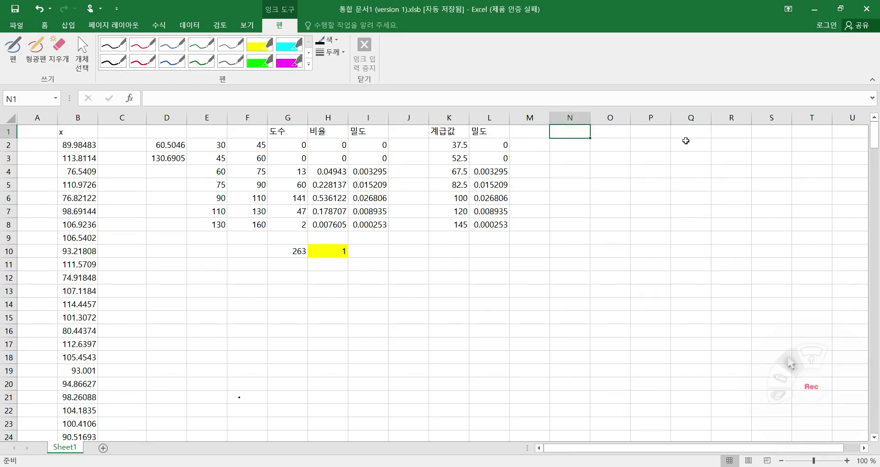
{"action": "type", "text": "점두"}
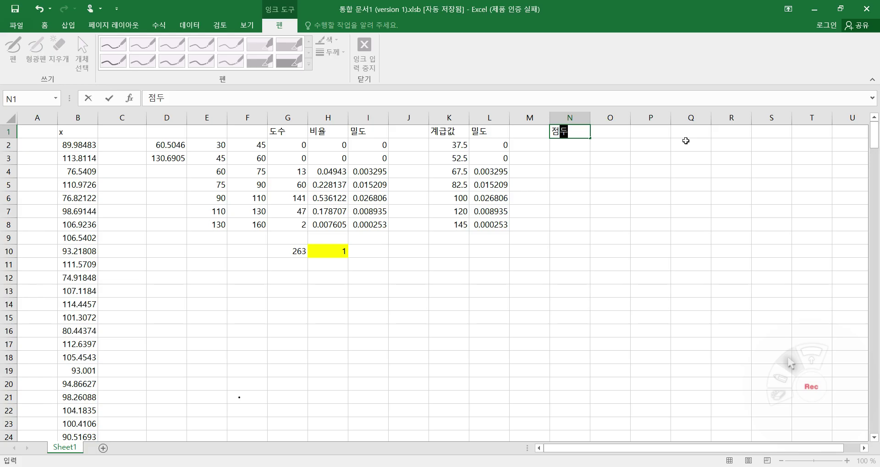
{"action": "key", "text": "BackSpace"}
{"action": "type", "text": "들 ㅍ"}
{"action": "type", "text": "표시"}
{"action": "key", "text": "Return"}
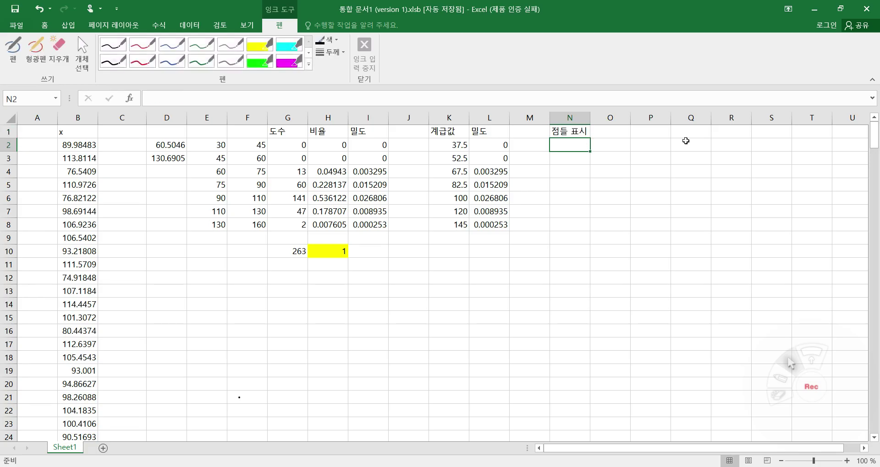
Enter the column labels "x축" in cell N2 and "y축" in cell O2
{"action": "type", "text": "ㅇ"}
{"action": "key", "text": "BackSpace"}
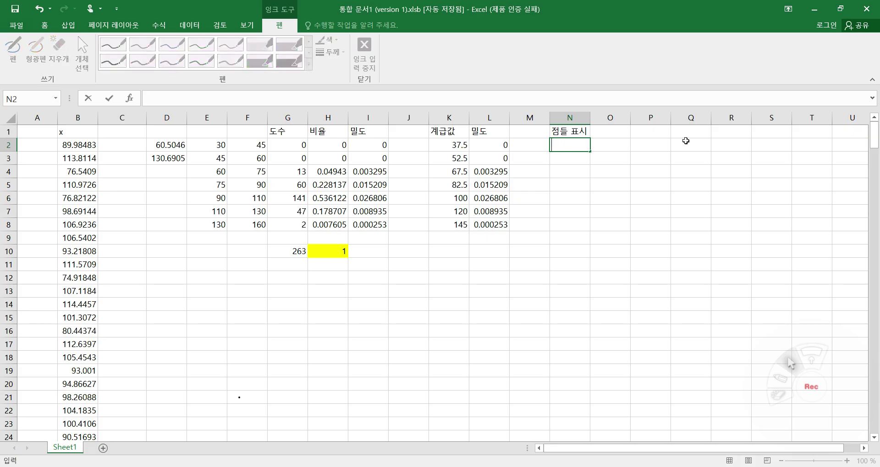
{"action": "type", "text": "x축"}
{"action": "key", "text": "Tab"}
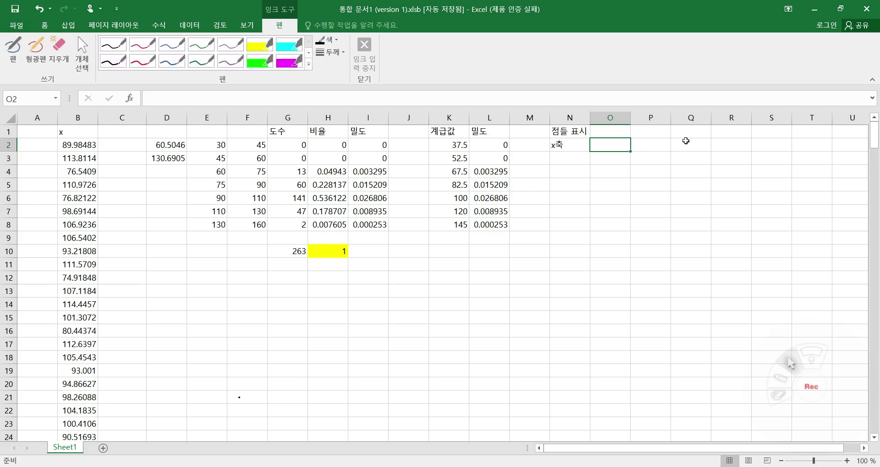
{"action": "type", "text": "ㅛ"}
{"action": "key", "text": "BackSpace"}
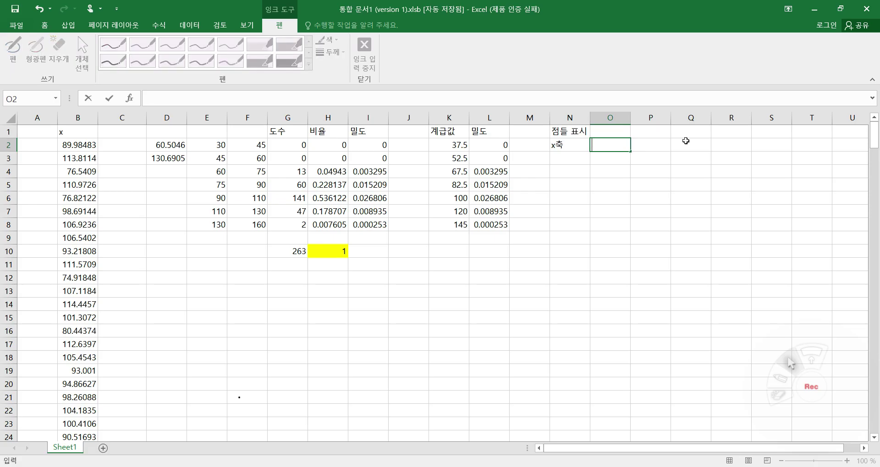
{"action": "type", "text": "y"}
{"action": "type", "text": "cnr"}
{"action": "key", "text": "BackSpace"}
{"action": "key", "text": "BackSpace"}
{"action": "type", "text": "추r"}
{"action": "key", "text": "Return"}
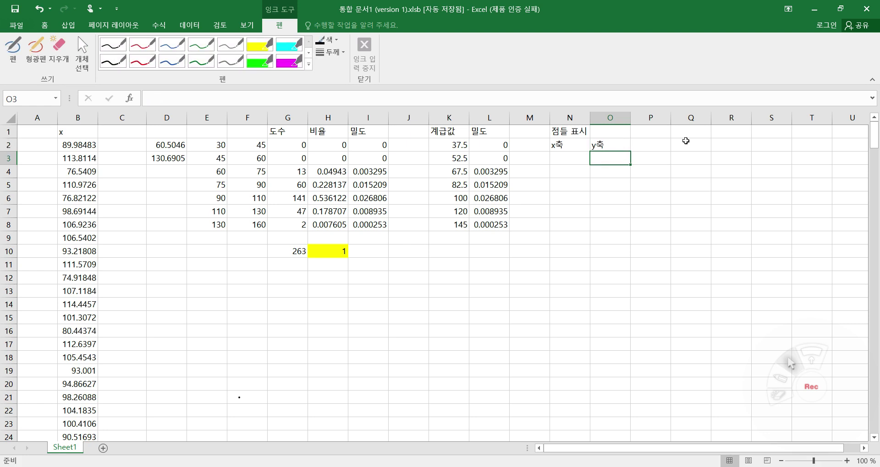
{"action": "left_click", "coordinate": [806, 391]}
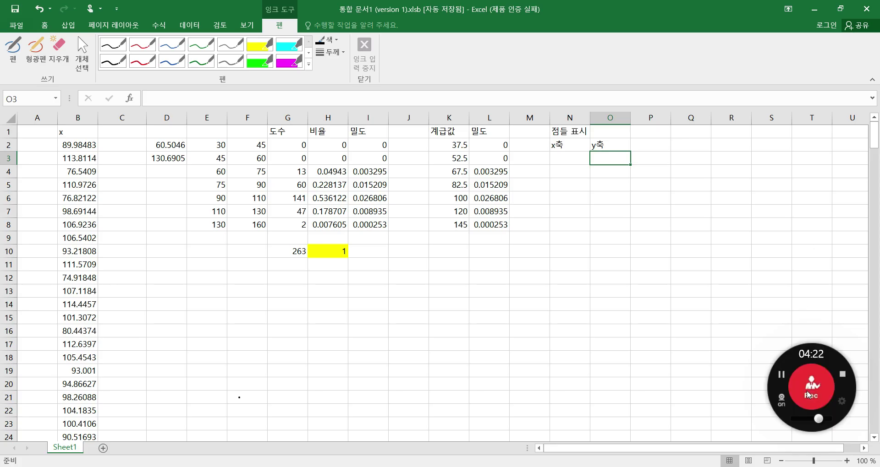
{"action": "left_click", "coordinate": [781, 376]}
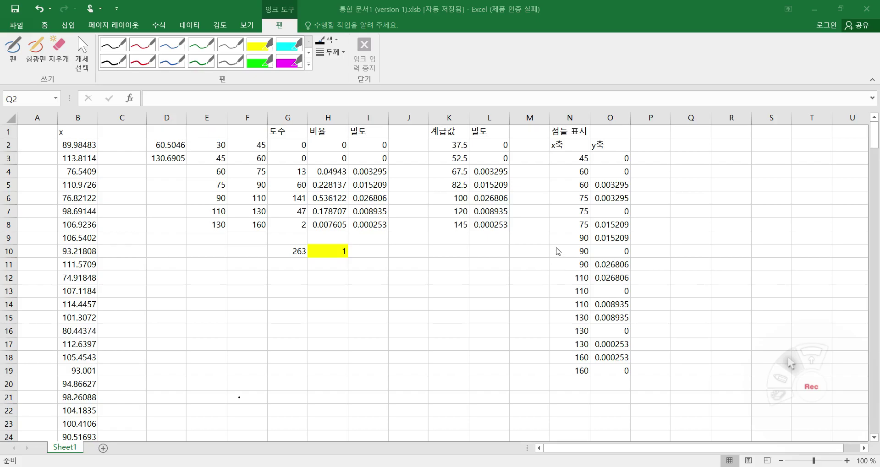
Handwrite "이것이 그 점들임" in black ink down column M, with an arrow pointing to the x축/y축 point table
{"action": "left_click", "coordinate": [524, 252]}
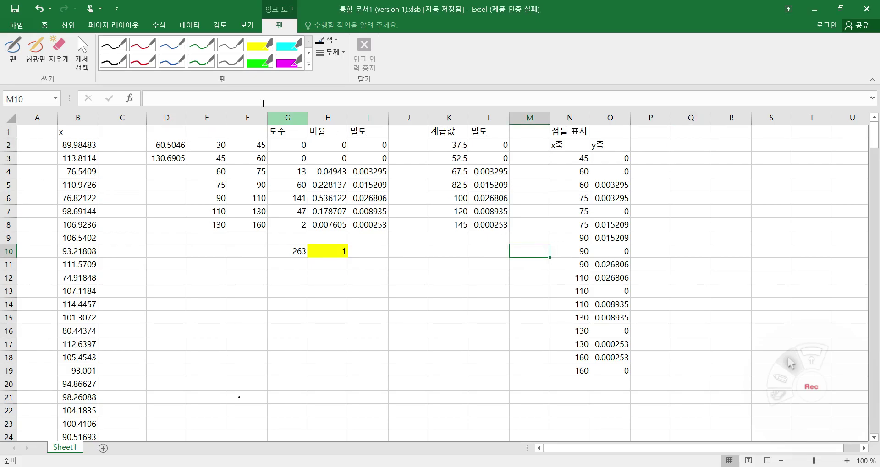
{"action": "left_click", "coordinate": [112, 61]}
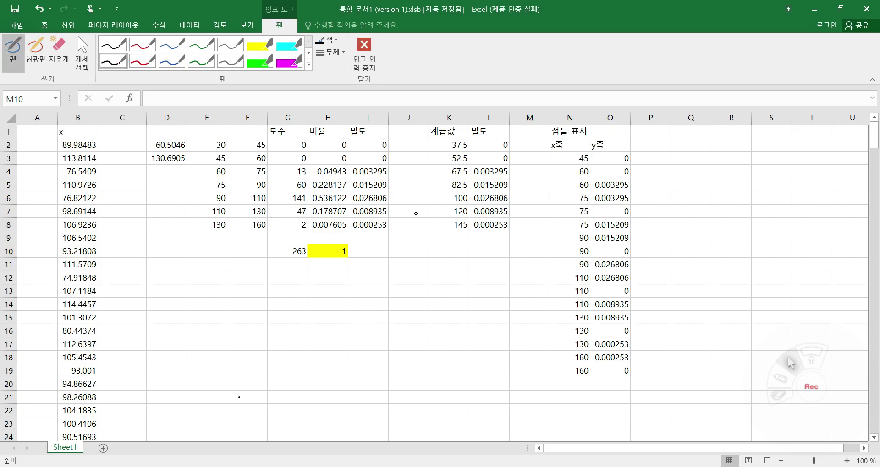
{"action": "mouse_move", "coordinate": [521, 277]}
{"action": "left_mouse_down"}
{"action": "mouse_move", "coordinate": [530, 280]}
{"action": "mouse_move", "coordinate": [528, 366]}
{"action": "left_mouse_up"}
{"action": "left_click_drag", "start_coordinate": [529, 360], "coordinate": [532, 367]}
{"action": "mouse_move", "coordinate": [539, 279]}
{"action": "left_mouse_down"}
{"action": "mouse_move", "coordinate": [551, 273]}
{"action": "mouse_move", "coordinate": [549, 287]}
{"action": "left_mouse_up"}
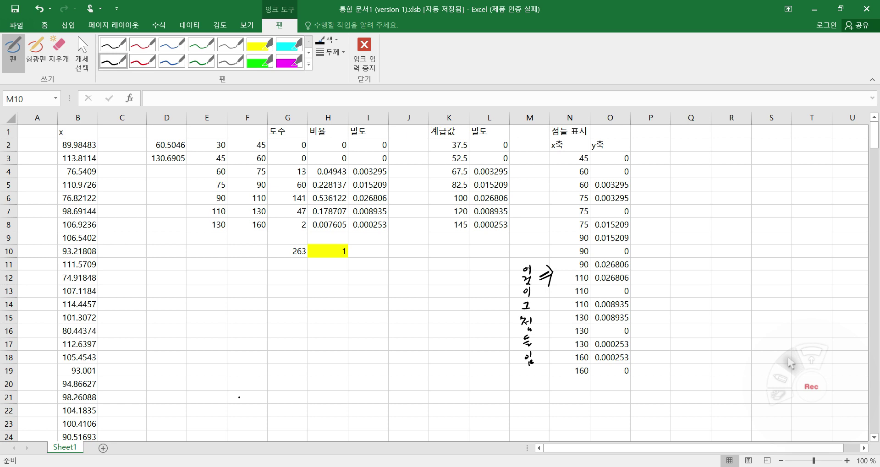
Handwrite a two-line ink note around rows 20 to 22 about plotting these points as a scatter chart
{"action": "left_click_drag", "start_coordinate": [498, 390], "coordinate": [497, 393]}
{"action": "left_click_drag", "start_coordinate": [501, 387], "coordinate": [504, 396]}
{"action": "left_click_drag", "start_coordinate": [528, 388], "coordinate": [525, 395]}
{"action": "left_click_drag", "start_coordinate": [527, 392], "coordinate": [542, 390]}
{"action": "mouse_move", "coordinate": [566, 388]}
{"action": "left_mouse_down"}
{"action": "mouse_move", "coordinate": [572, 398]}
{"action": "mouse_move", "coordinate": [539, 412]}
{"action": "left_mouse_up"}
{"action": "left_click_drag", "start_coordinate": [541, 407], "coordinate": [552, 412]}
{"action": "left_click_drag", "start_coordinate": [554, 406], "coordinate": [570, 412]}
{"action": "left_click_drag", "start_coordinate": [571, 409], "coordinate": [573, 412]}
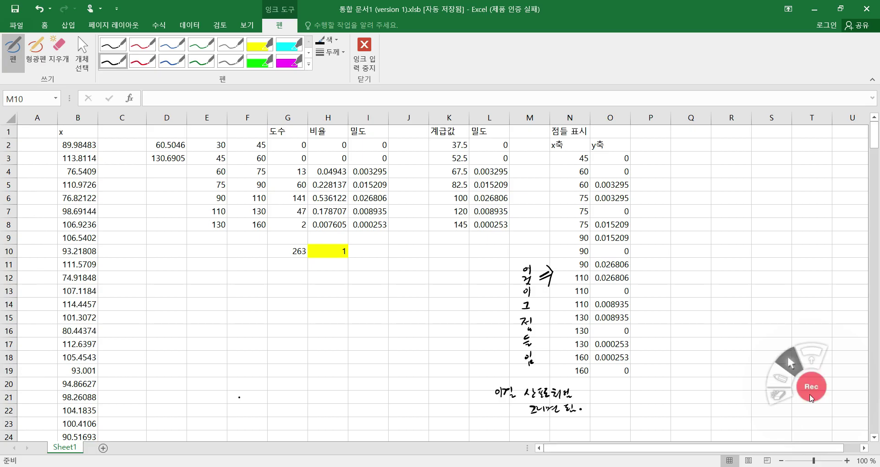
{"action": "left_click", "coordinate": [810, 391]}
{"action": "left_click", "coordinate": [779, 375]}
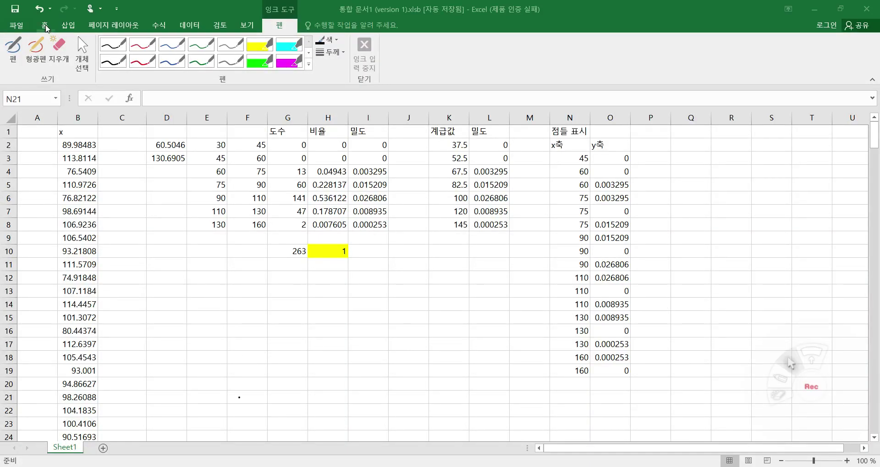
Insert an empty scatter chart on the sheet
{"action": "left_click", "coordinate": [69, 26]}
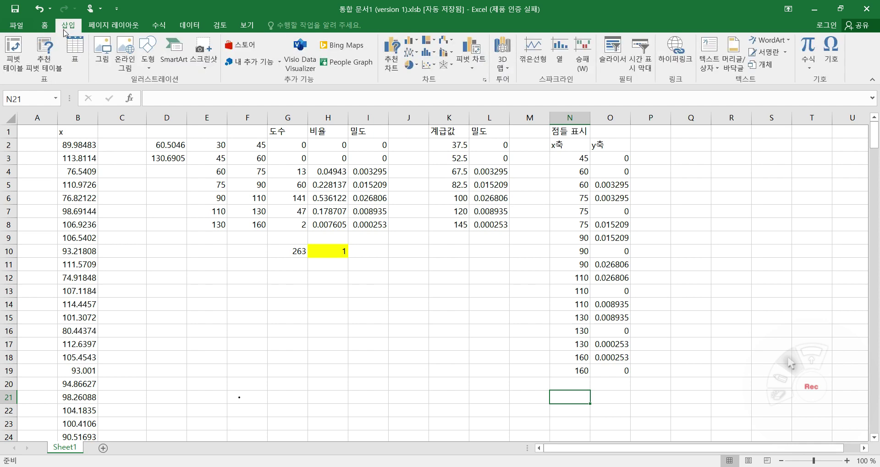
{"action": "left_click", "coordinate": [431, 69]}
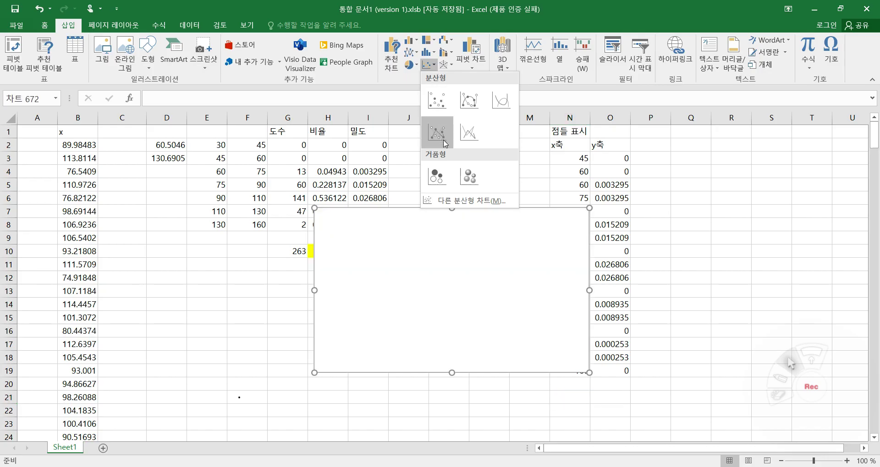
{"action": "left_click", "coordinate": [506, 106]}
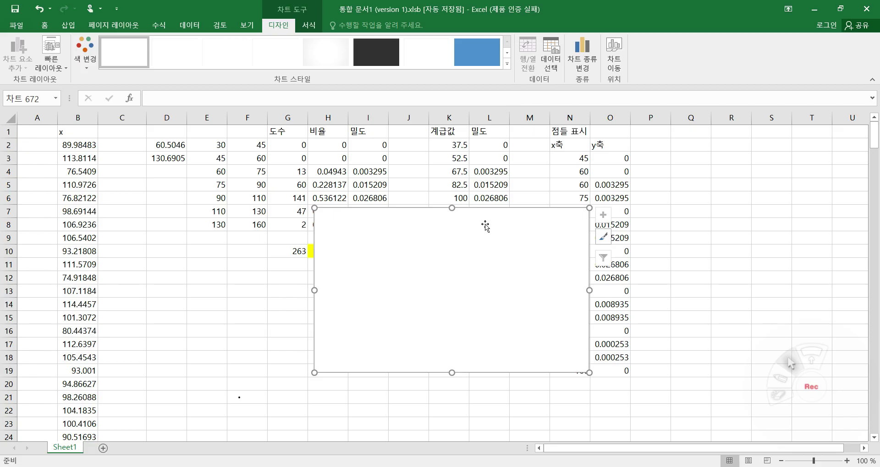
Move the empty chart below the frequency table, over about F10:L21, and open its data source selection clear of the point table
{"action": "left_click_drag", "start_coordinate": [487, 216], "coordinate": [406, 264]}
{"action": "right_click", "coordinate": [396, 287]}
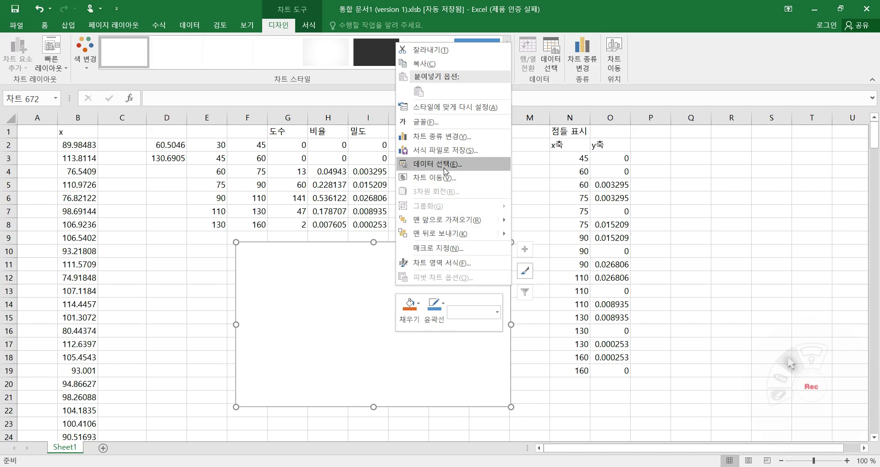
{"action": "left_click", "coordinate": [444, 165]}
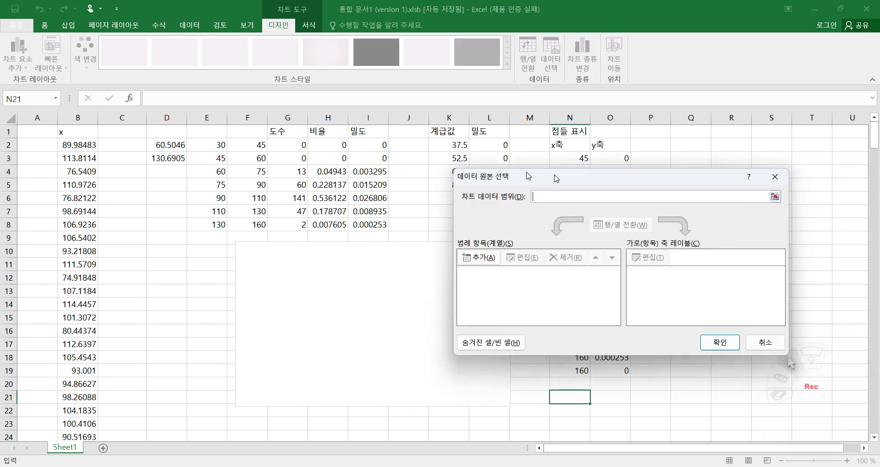
{"action": "left_click_drag", "start_coordinate": [621, 178], "coordinate": [175, 73]}
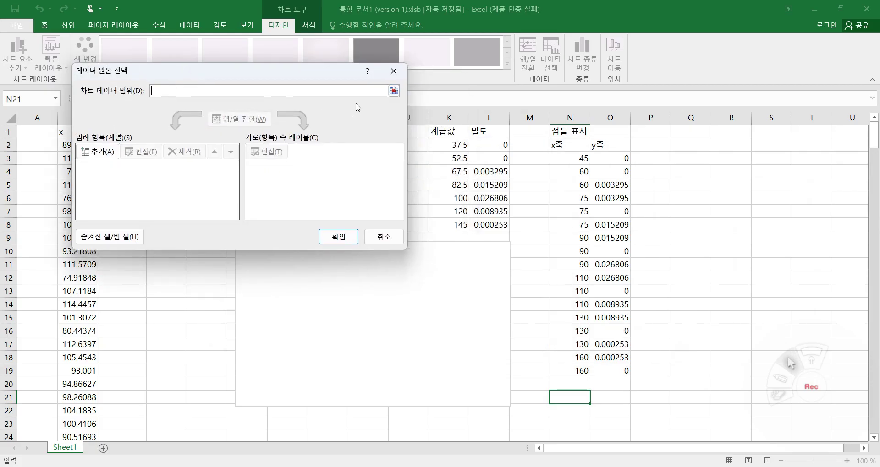
Add a chart series named from cell L1 (밀도) with its X values taken from N3:N19
{"action": "left_click", "coordinate": [97, 151]}
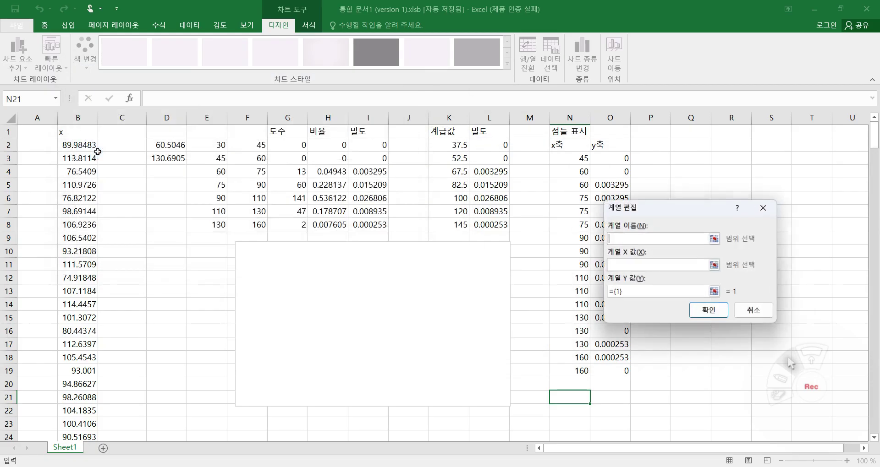
{"action": "left_click_drag", "start_coordinate": [674, 211], "coordinate": [265, 138]}
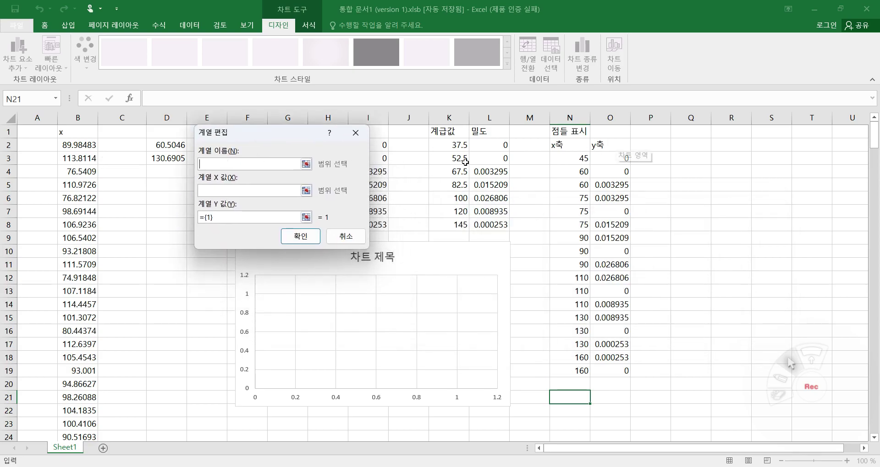
{"action": "left_click", "coordinate": [488, 133]}
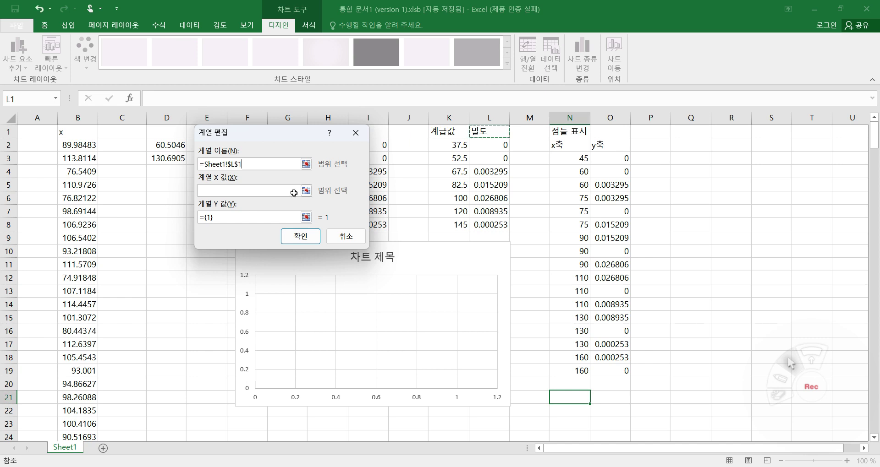
{"action": "left_click", "coordinate": [236, 193]}
{"action": "left_click_drag", "start_coordinate": [579, 159], "coordinate": [582, 372]}
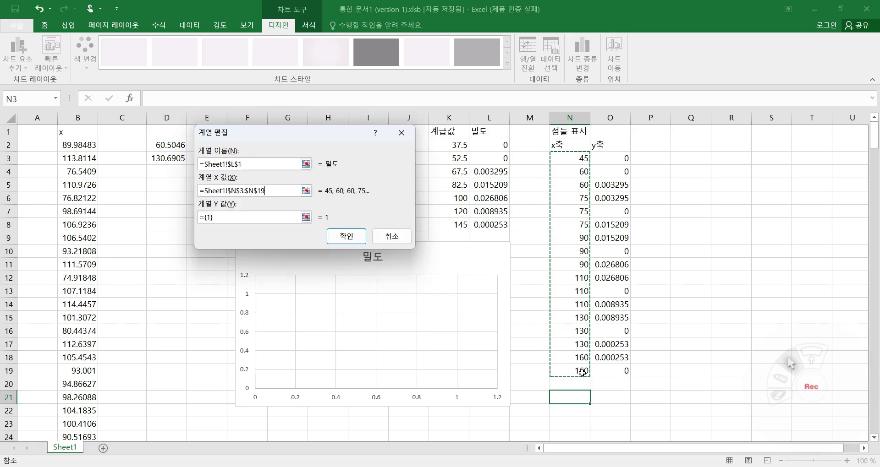
Replace the series' Y values with the range O3:O19 and accept the chart data
{"action": "left_click", "coordinate": [221, 217]}
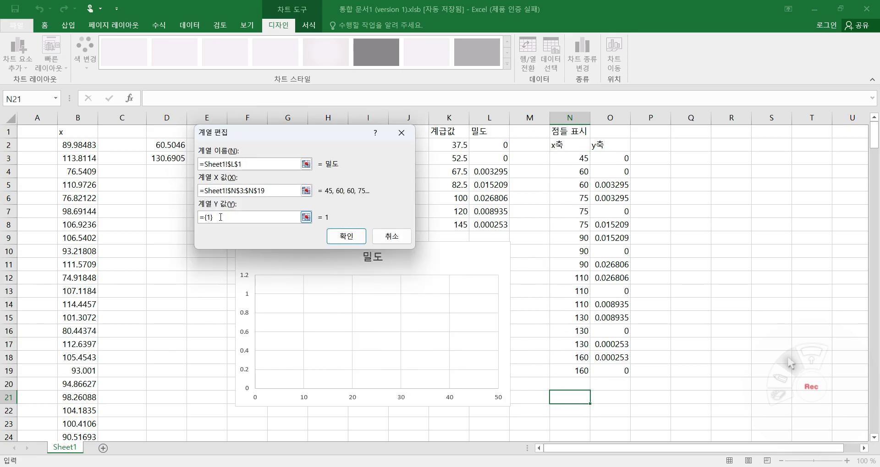
{"action": "key", "text": "BackSpace"}
{"action": "key", "text": "BackSpace"}
{"action": "key", "text": "BackSpace"}
{"action": "left_click_drag", "start_coordinate": [615, 160], "coordinate": [626, 370]}
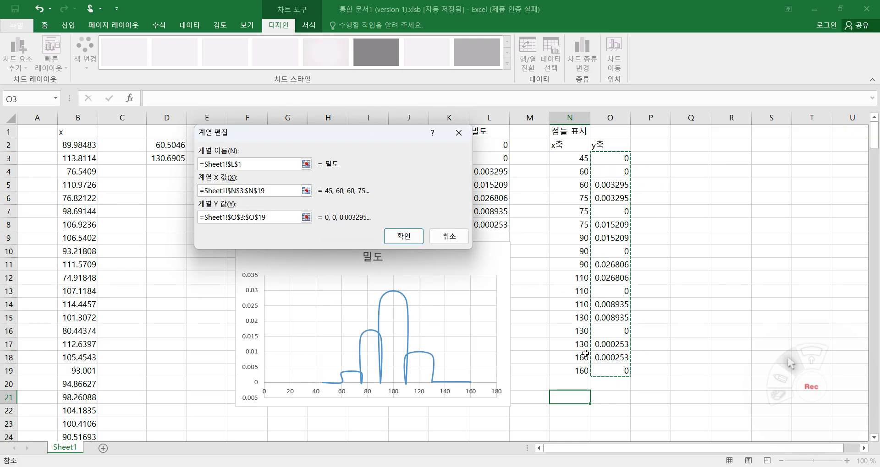
{"action": "left_click", "coordinate": [403, 236]}
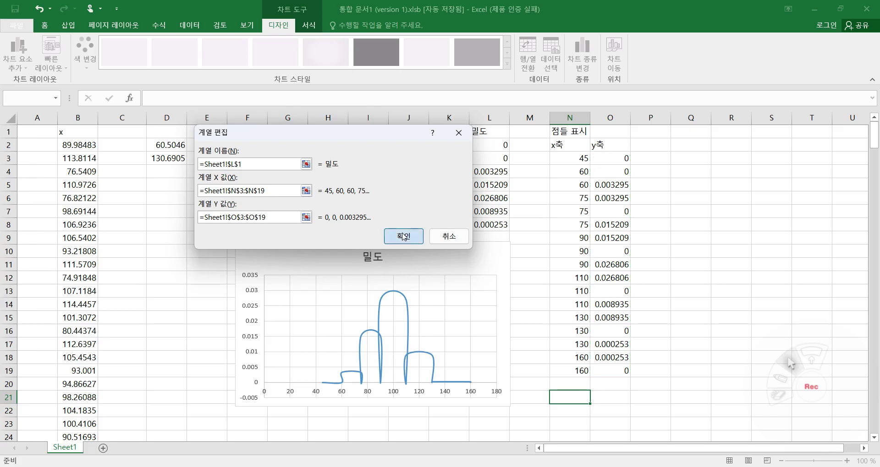
{"action": "left_click", "coordinate": [339, 238]}
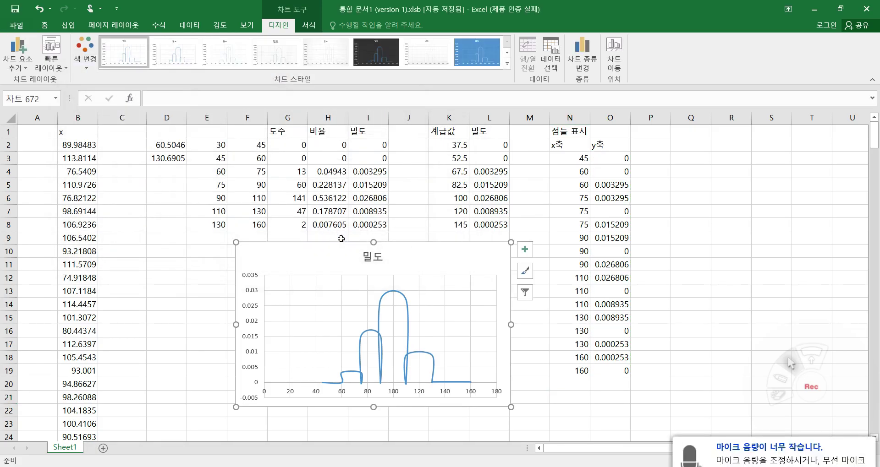
Handwrite "이 커브에 '각'을 잡음." in black ink around row 21, with an arrow pointing to the chart
{"action": "left_click", "coordinate": [702, 212]}
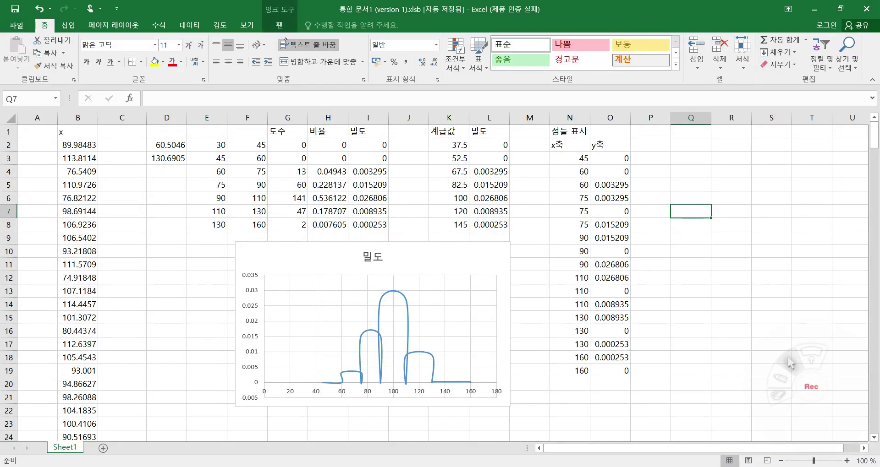
{"action": "left_click", "coordinate": [280, 24]}
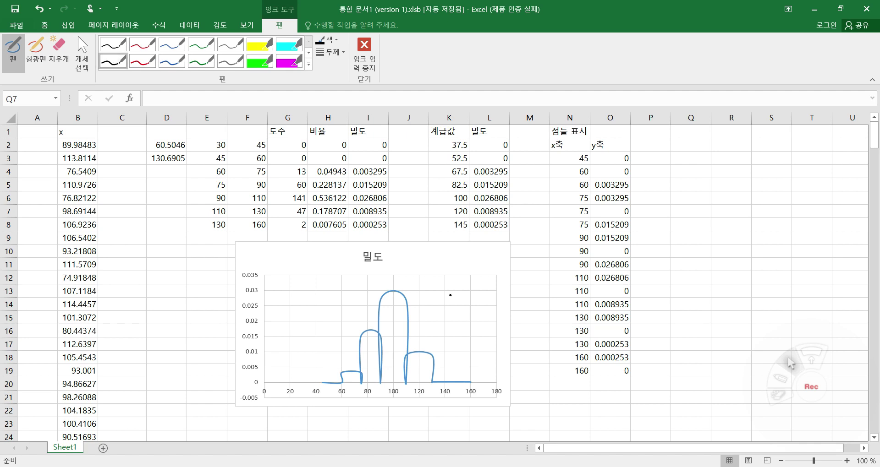
{"action": "mouse_move", "coordinate": [540, 413]}
{"action": "left_mouse_down"}
{"action": "mouse_move", "coordinate": [526, 407]}
{"action": "mouse_move", "coordinate": [597, 407]}
{"action": "left_mouse_up"}
{"action": "left_click_drag", "start_coordinate": [600, 400], "coordinate": [637, 406]}
{"action": "mouse_move", "coordinate": [638, 400]}
{"action": "left_mouse_down"}
{"action": "mouse_move", "coordinate": [636, 417]}
{"action": "mouse_move", "coordinate": [659, 410]}
{"action": "left_mouse_up"}
{"action": "left_click_drag", "start_coordinate": [653, 412], "coordinate": [681, 412]}
{"action": "left_click_drag", "start_coordinate": [678, 413], "coordinate": [701, 414]}
{"action": "left_click", "coordinate": [704, 415]}
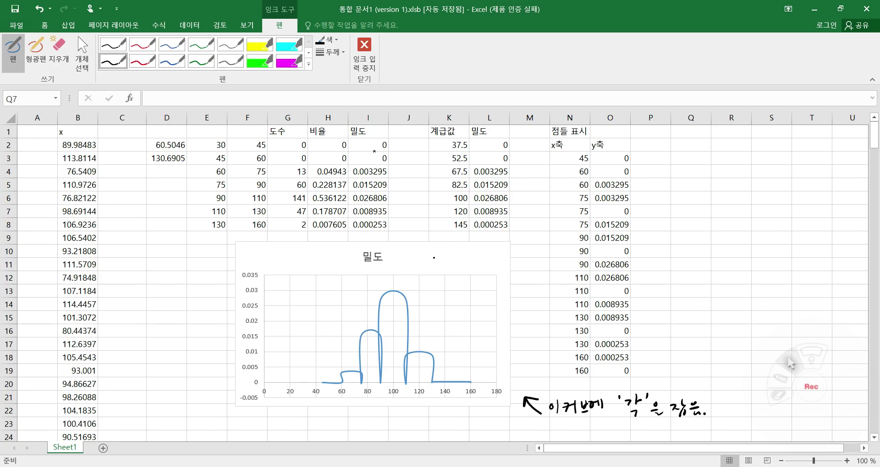
{"action": "left_click", "coordinate": [364, 51]}
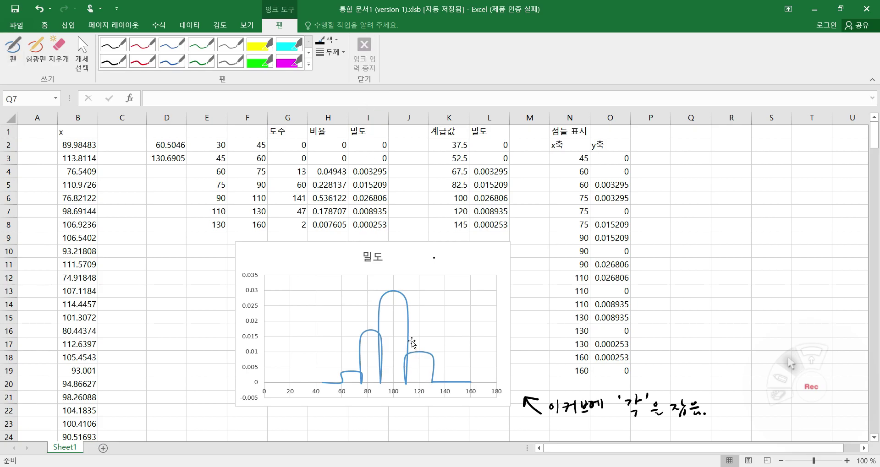
Turn off the smoothed line option (완만한 선) for the chart's 밀도 series and close its formatting settings
{"action": "right_click", "coordinate": [412, 343]}
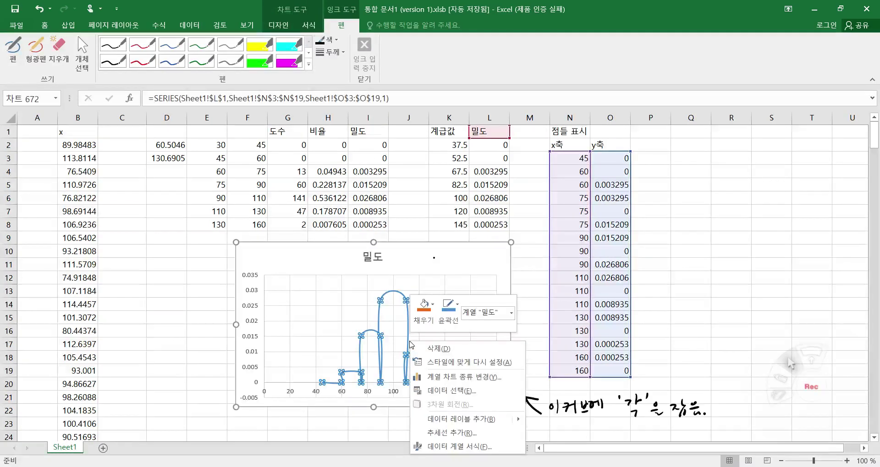
{"action": "left_click", "coordinate": [446, 447]}
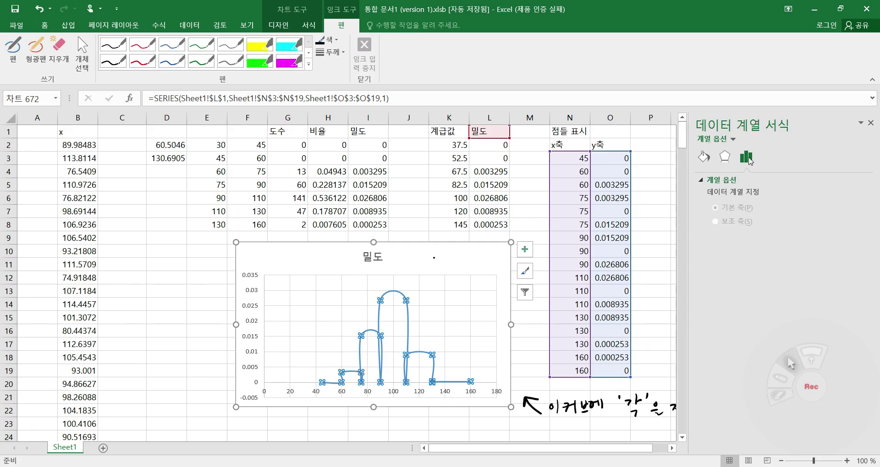
{"action": "left_click", "coordinate": [725, 158]}
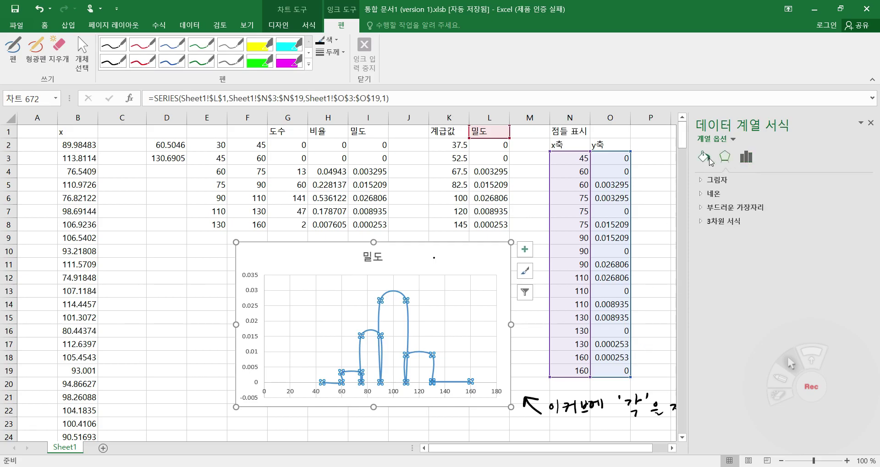
{"action": "left_click", "coordinate": [708, 160]}
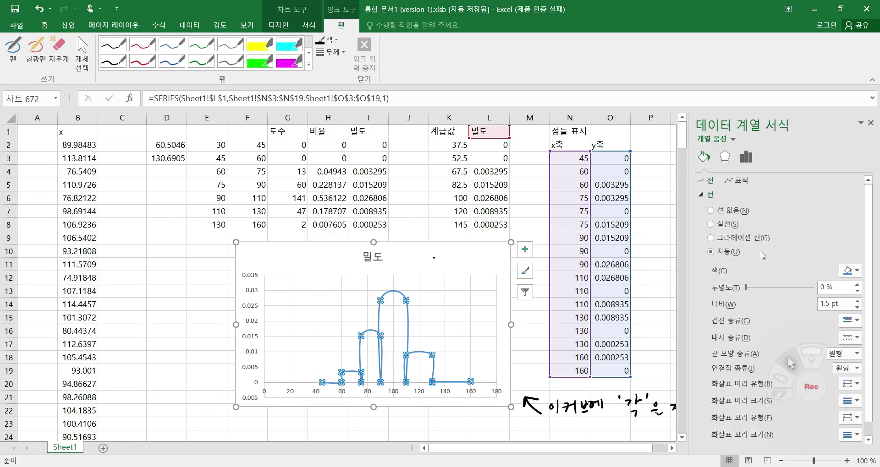
{"action": "scroll", "coordinate": [762, 255], "scroll_direction": "down", "scroll_amount": 1}
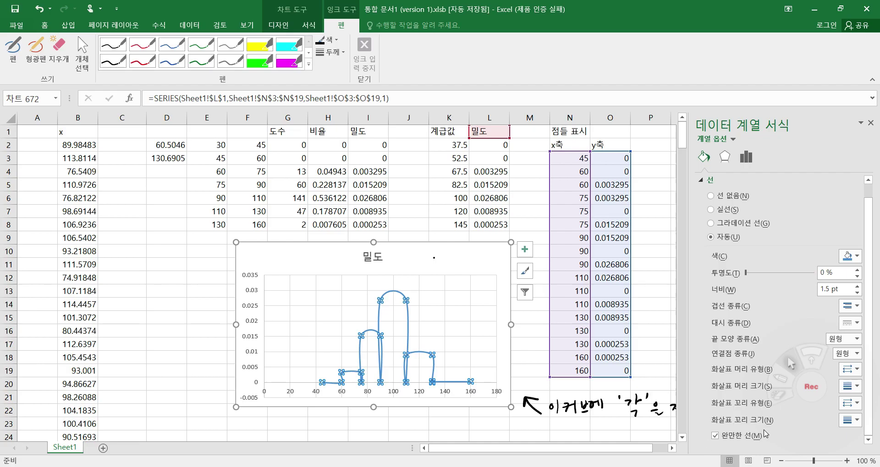
{"action": "left_click", "coordinate": [716, 436]}
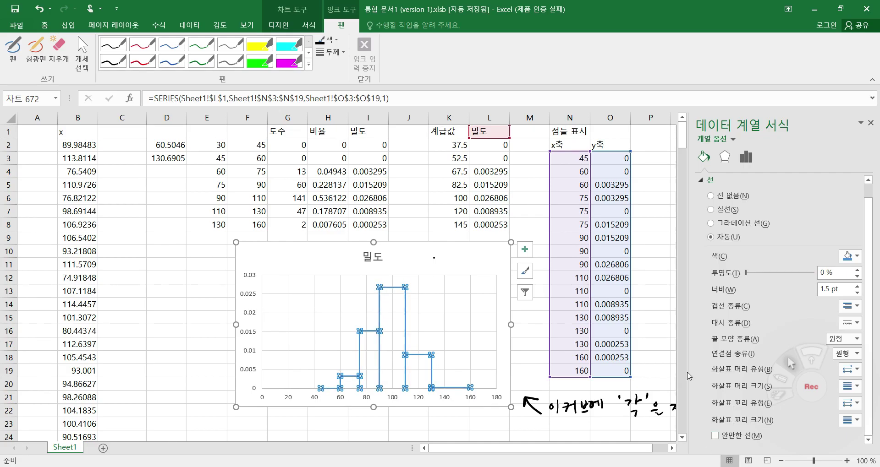
{"action": "left_click", "coordinate": [169, 261]}
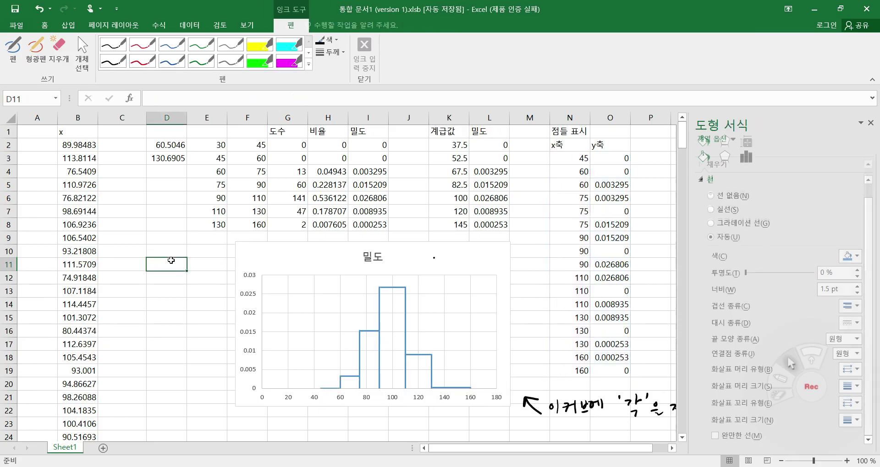
{"action": "left_click", "coordinate": [538, 280]}
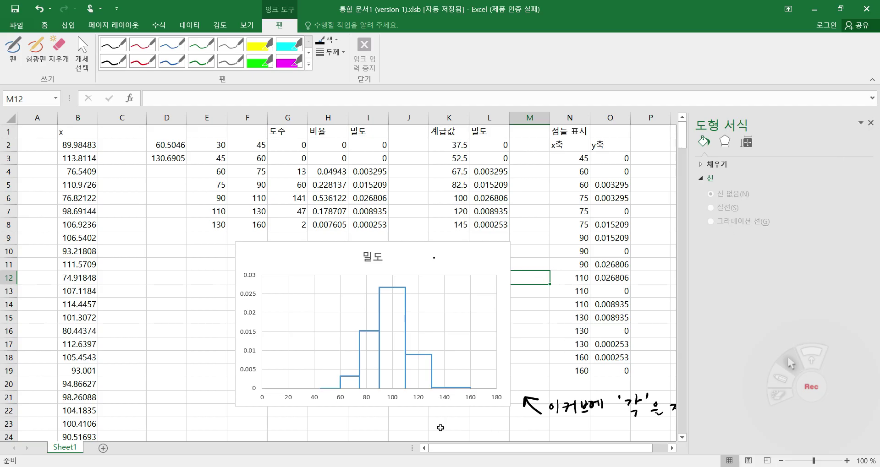
{"action": "left_click", "coordinate": [870, 123]}
{"action": "left_click", "coordinate": [713, 268]}
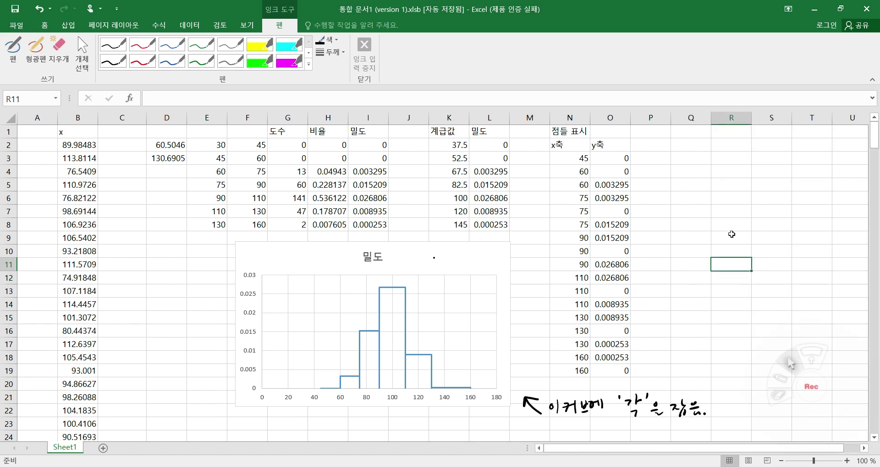
Handwrite "OK ?" in black ink around row 16 and, beside the point table's upper rows, an arrow with "이 작업이 번거로움"
{"action": "left_click", "coordinate": [112, 61]}
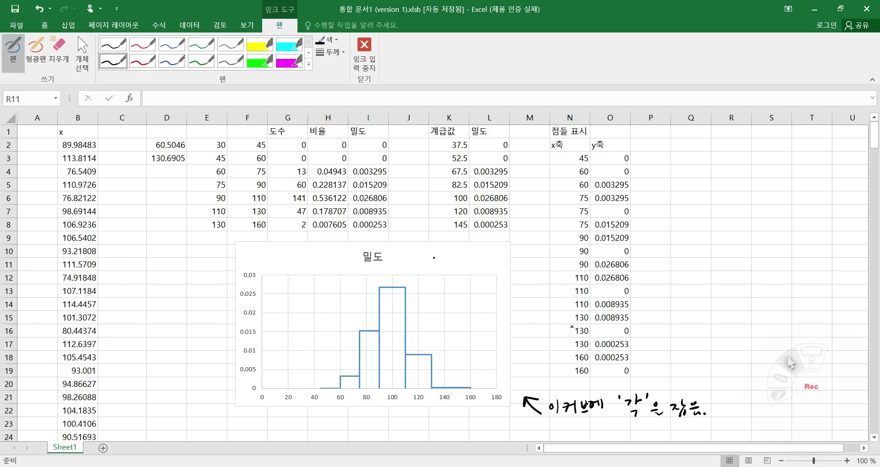
{"action": "mouse_move", "coordinate": [682, 334]}
{"action": "left_mouse_down"}
{"action": "mouse_move", "coordinate": [687, 328]}
{"action": "mouse_move", "coordinate": [681, 338]}
{"action": "mouse_move", "coordinate": [702, 340]}
{"action": "mouse_move", "coordinate": [704, 328]}
{"action": "mouse_move", "coordinate": [716, 340]}
{"action": "mouse_move", "coordinate": [737, 330]}
{"action": "left_mouse_up"}
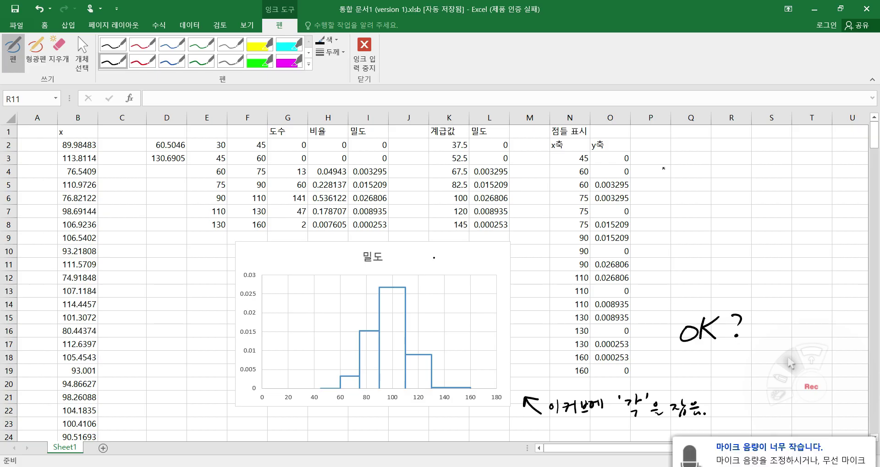
{"action": "mouse_move", "coordinate": [662, 152]}
{"action": "left_mouse_down"}
{"action": "mouse_move", "coordinate": [646, 180]}
{"action": "mouse_move", "coordinate": [686, 177]}
{"action": "left_mouse_up"}
{"action": "mouse_move", "coordinate": [674, 188]}
{"action": "left_mouse_down"}
{"action": "mouse_move", "coordinate": [681, 194]}
{"action": "mouse_move", "coordinate": [695, 180]}
{"action": "mouse_move", "coordinate": [702, 190]}
{"action": "left_mouse_up"}
{"action": "mouse_move", "coordinate": [707, 183]}
{"action": "left_mouse_down"}
{"action": "mouse_move", "coordinate": [714, 190]}
{"action": "mouse_move", "coordinate": [667, 211]}
{"action": "mouse_move", "coordinate": [680, 211]}
{"action": "left_mouse_up"}
{"action": "mouse_move", "coordinate": [674, 205]}
{"action": "left_mouse_down"}
{"action": "mouse_move", "coordinate": [683, 213]}
{"action": "mouse_move", "coordinate": [696, 207]}
{"action": "left_mouse_up"}
{"action": "mouse_move", "coordinate": [696, 200]}
{"action": "left_mouse_down"}
{"action": "mouse_move", "coordinate": [697, 214]}
{"action": "mouse_move", "coordinate": [710, 209]}
{"action": "left_mouse_up"}
{"action": "left_click_drag", "start_coordinate": [706, 207], "coordinate": [726, 204]}
{"action": "mouse_move", "coordinate": [717, 207]}
{"action": "left_mouse_down"}
{"action": "mouse_move", "coordinate": [737, 207]}
{"action": "mouse_move", "coordinate": [739, 215]}
{"action": "left_mouse_up"}
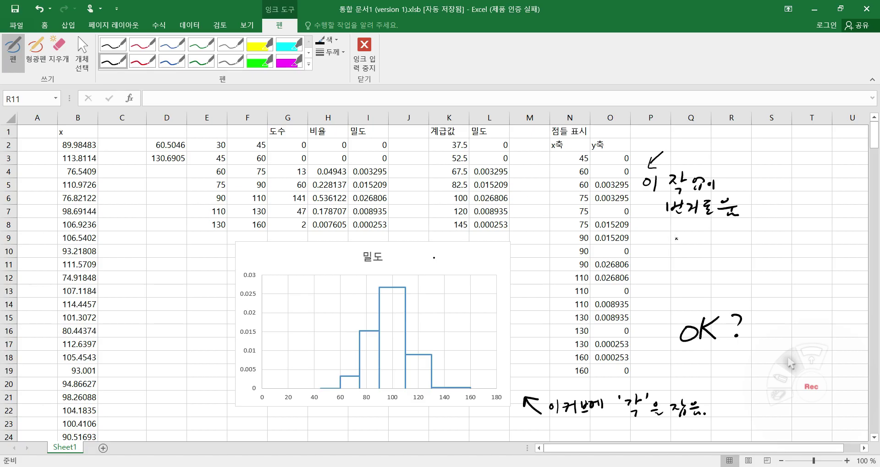
Handwrite '"계산" 기능을 이용해야.' in black ink around rows 9 to 11 and add a second question mark after "OK ?"
{"action": "left_click_drag", "start_coordinate": [678, 239], "coordinate": [709, 244]}
{"action": "mouse_move", "coordinate": [704, 243]}
{"action": "left_mouse_down"}
{"action": "mouse_move", "coordinate": [750, 252]}
{"action": "mouse_move", "coordinate": [761, 242]}
{"action": "left_mouse_up"}
{"action": "left_click_drag", "start_coordinate": [754, 244], "coordinate": [764, 245]}
{"action": "left_click_drag", "start_coordinate": [756, 247], "coordinate": [769, 253]}
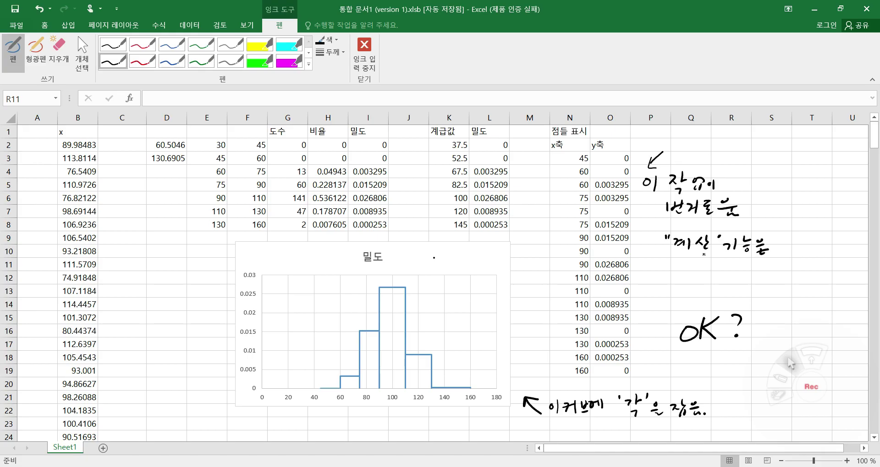
{"action": "mouse_move", "coordinate": [687, 265]}
{"action": "left_mouse_down"}
{"action": "mouse_move", "coordinate": [688, 277]}
{"action": "mouse_move", "coordinate": [697, 270]}
{"action": "left_mouse_up"}
{"action": "left_click_drag", "start_coordinate": [695, 270], "coordinate": [698, 275]}
{"action": "left_click_drag", "start_coordinate": [701, 267], "coordinate": [731, 271]}
{"action": "left_click_drag", "start_coordinate": [733, 266], "coordinate": [736, 270]}
{"action": "left_click_drag", "start_coordinate": [737, 270], "coordinate": [737, 271]}
{"action": "left_click_drag", "start_coordinate": [747, 310], "coordinate": [753, 321]}
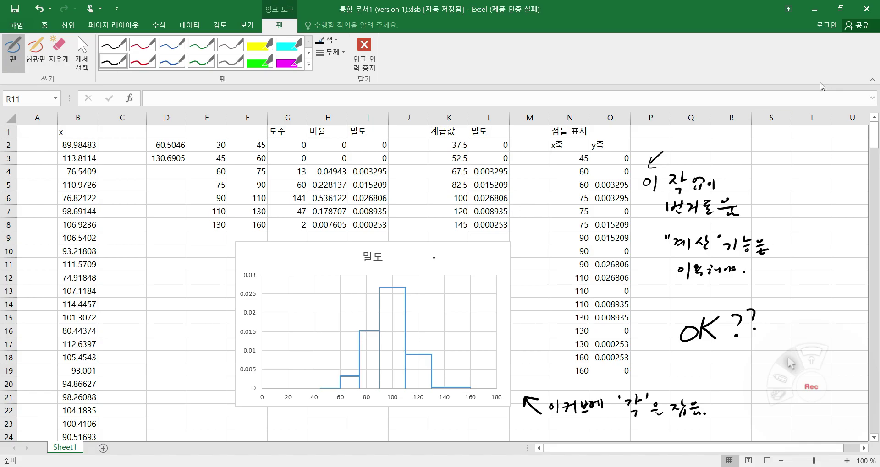
{"action": "left_click", "coordinate": [814, 385]}
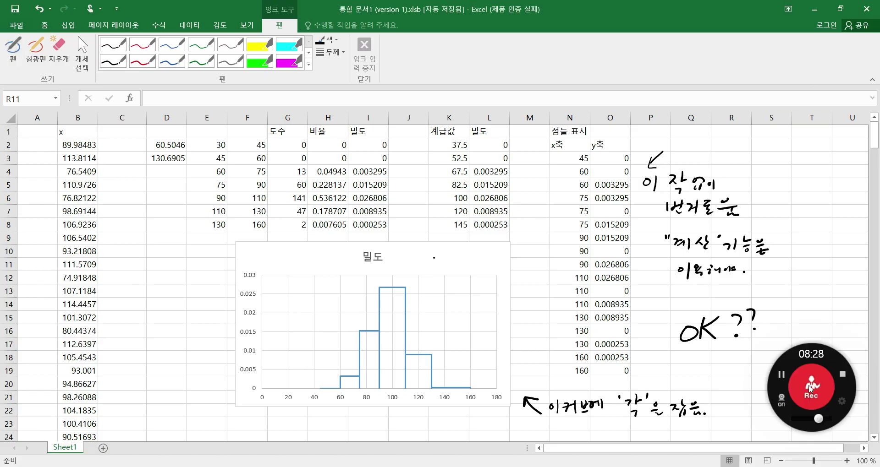